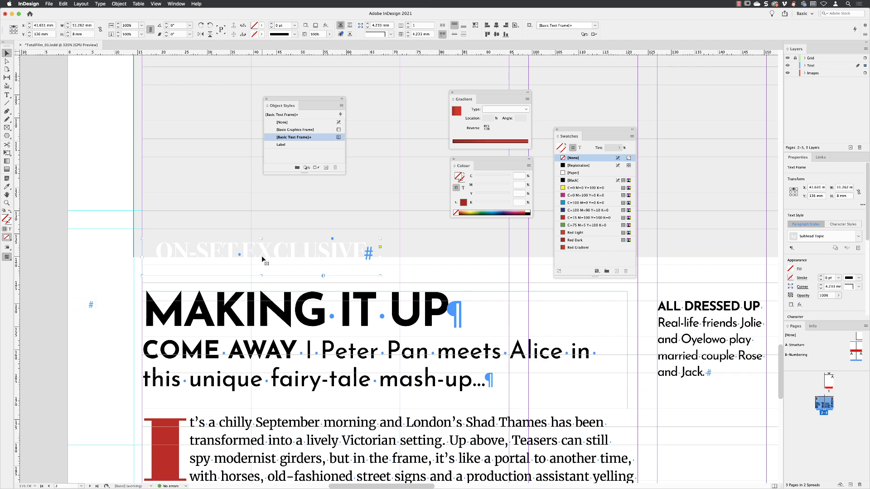
- Fill the ON-SET EXCLUSIVE text frame with the Red Light swatch
click(262, 25)
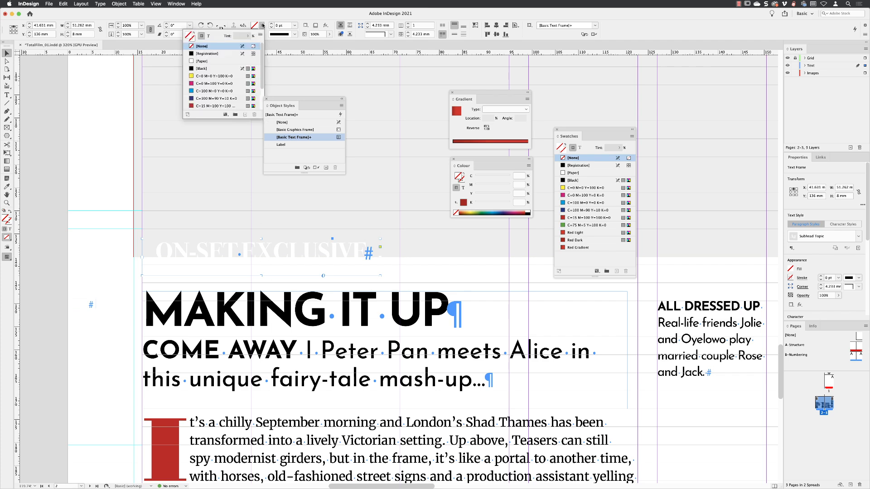
drag(262, 49, 263, 78)
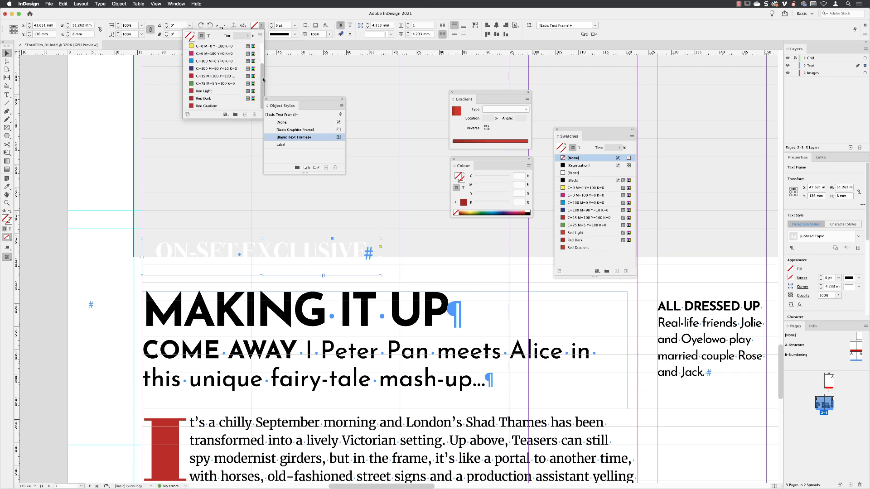
click(220, 92)
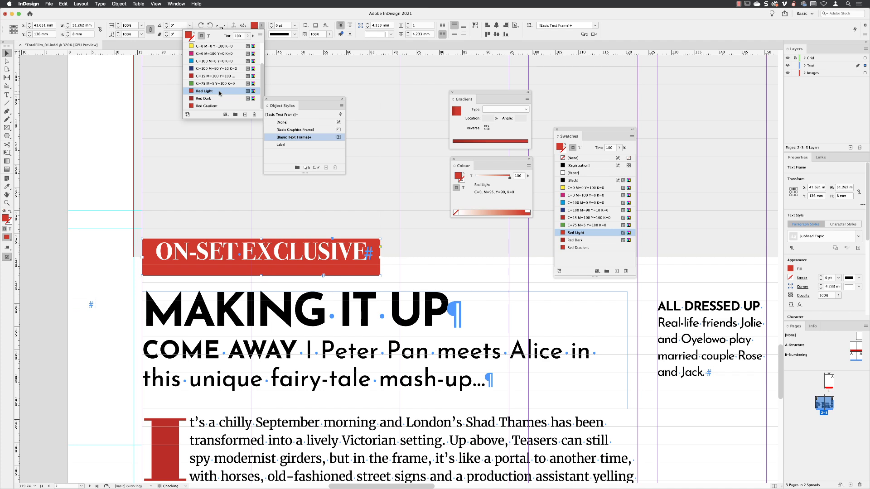
key(Escape)
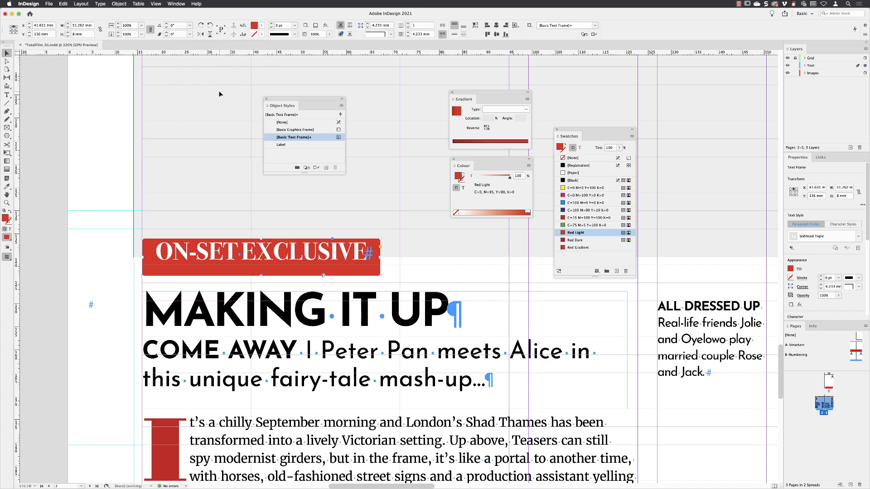
- Set the ON-SET EXCLUSIVE text frame's vertical justification to Centre in its text frame options
click(120, 4)
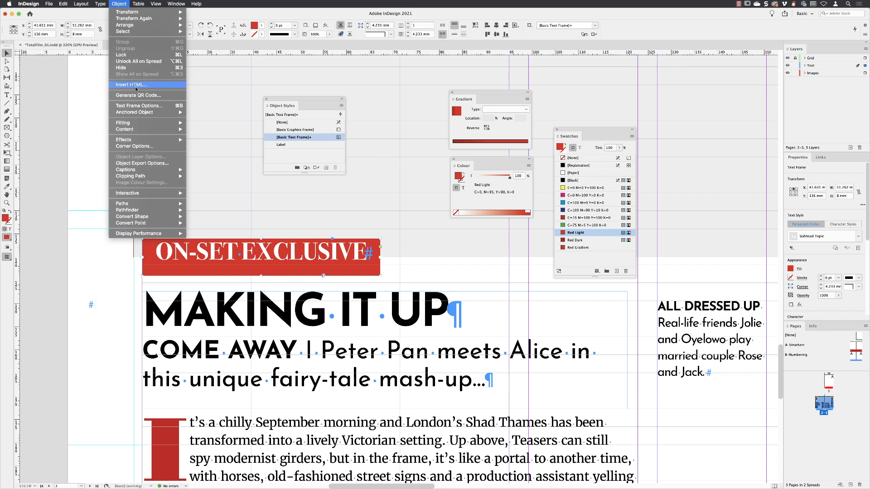
click(136, 106)
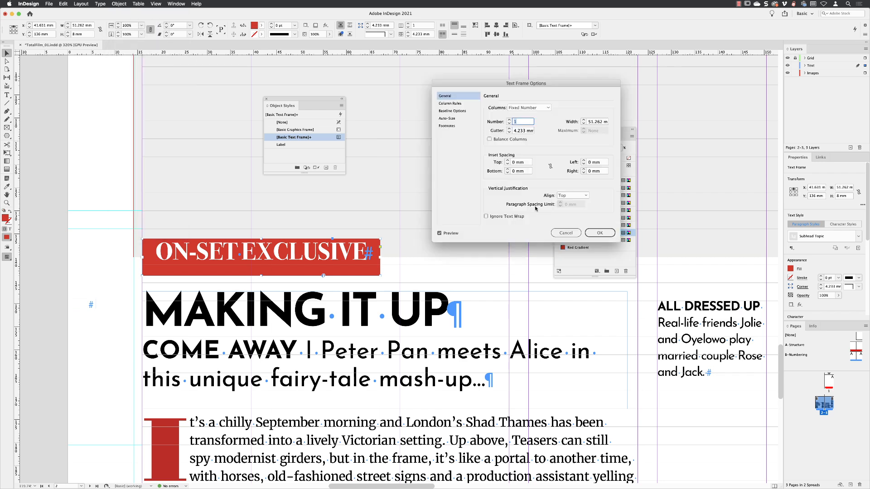
click(584, 196)
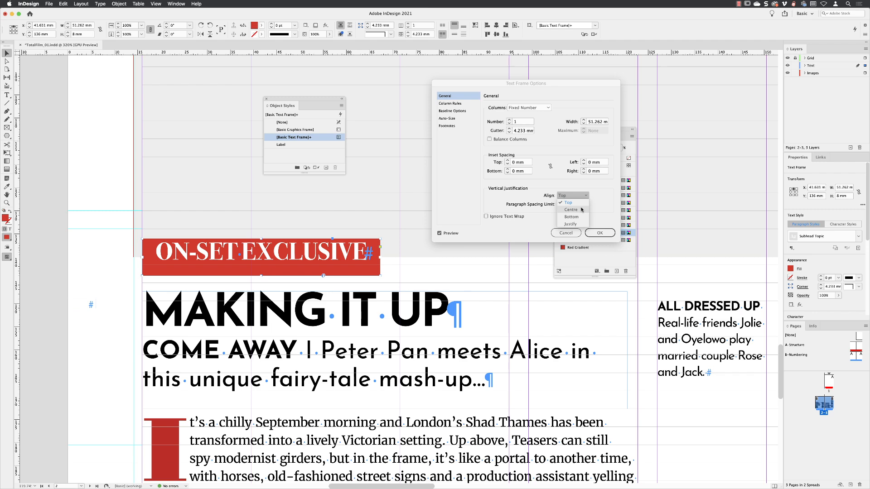
click(582, 211)
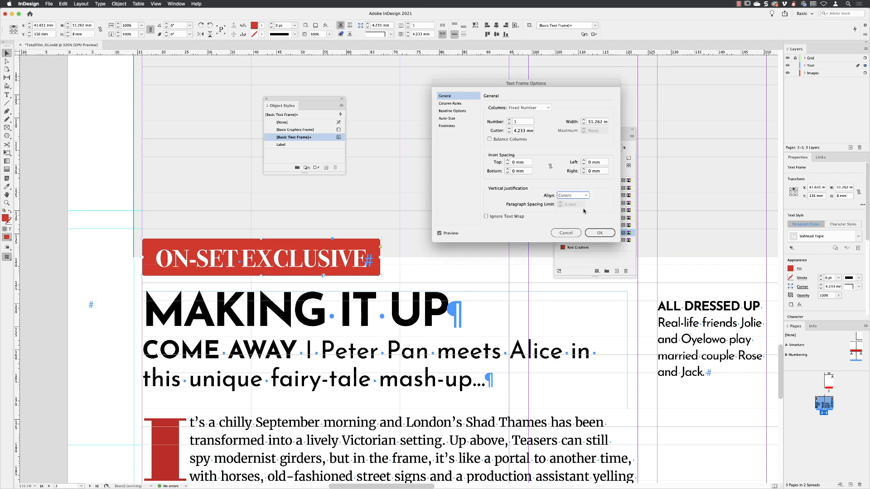
click(601, 234)
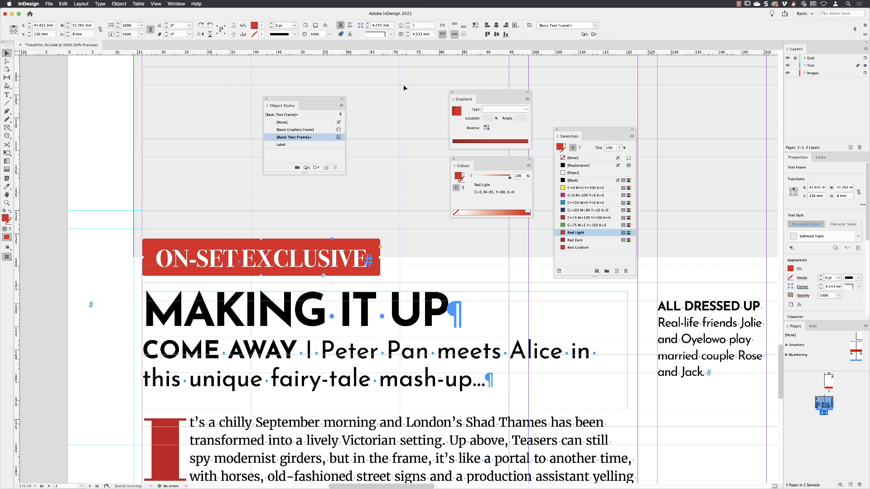
- Give the ON-SET EXCLUSIVE frame Inverse Rounded corners with a size of 1 mm
click(390, 34)
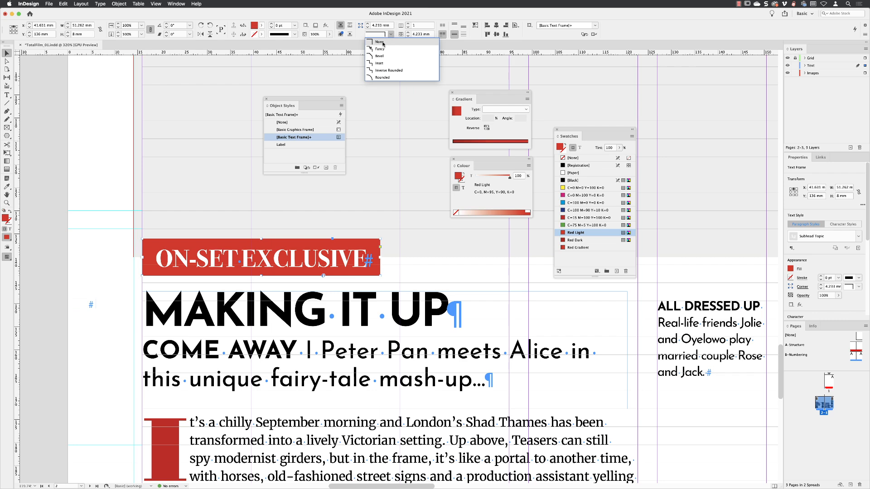
click(393, 70)
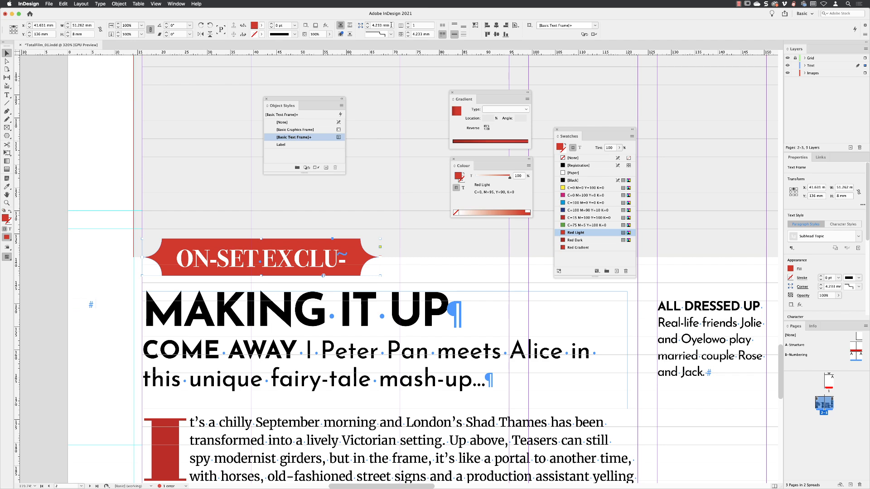
click(367, 28)
click(367, 28)
click(368, 27)
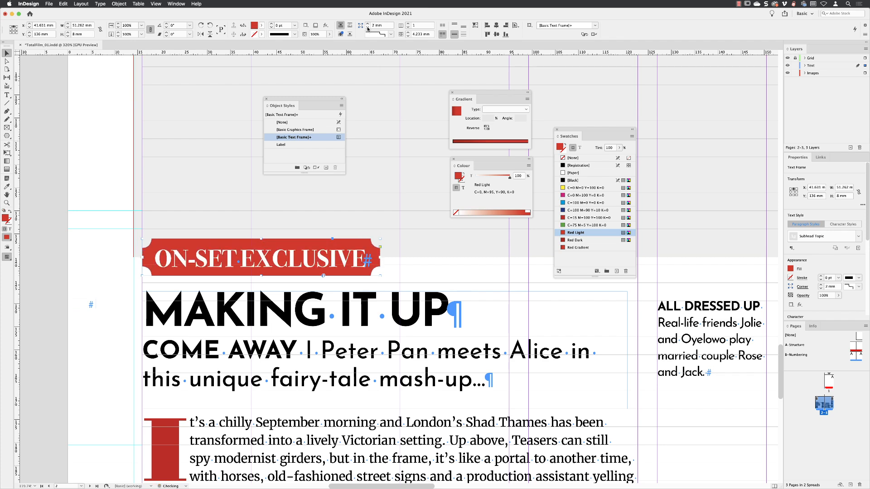
click(368, 27)
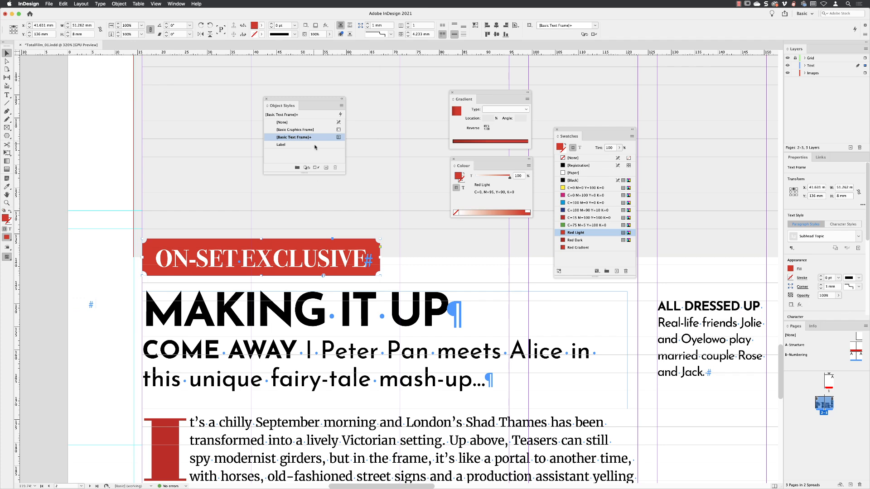
- Create an object style named "Banner text" from the ON-SET EXCLUSIVE frame
alt+click(325, 168)
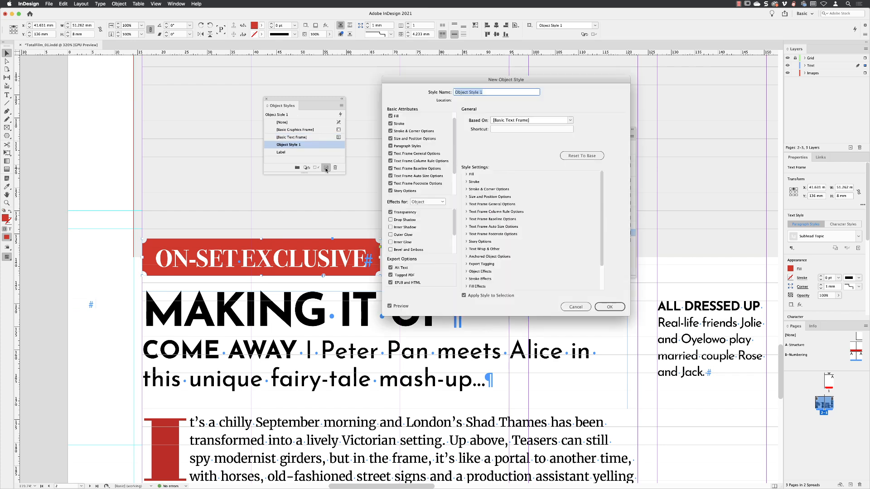
text(Banner text)
click(609, 308)
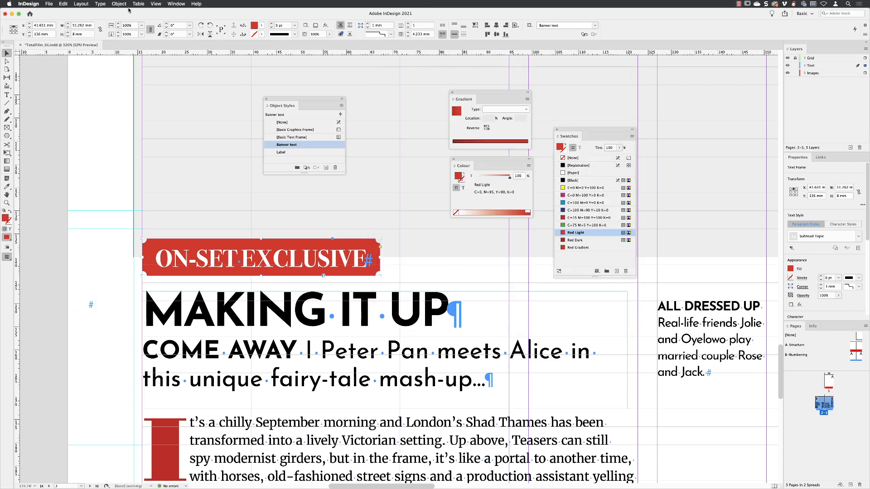
- Apply the Banner text object style to the text frame above the WHOOPI GOLDBERG heading and preview the spread without guides
click(158, 3)
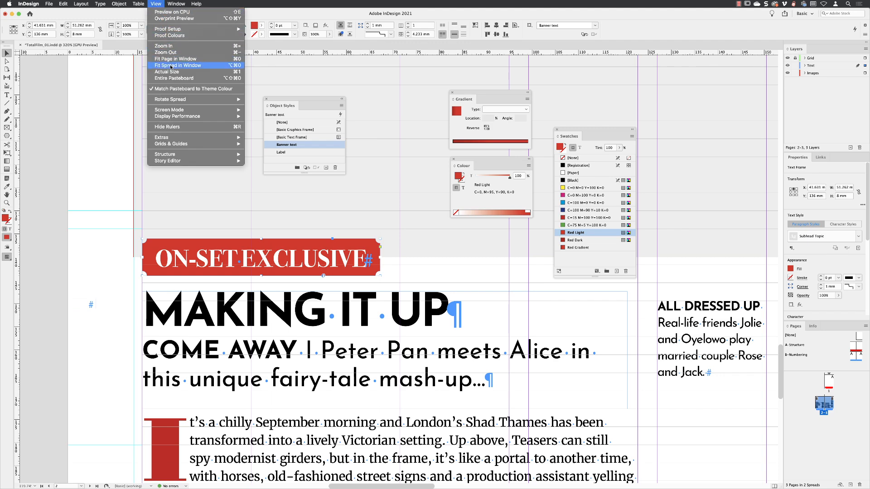
click(170, 66)
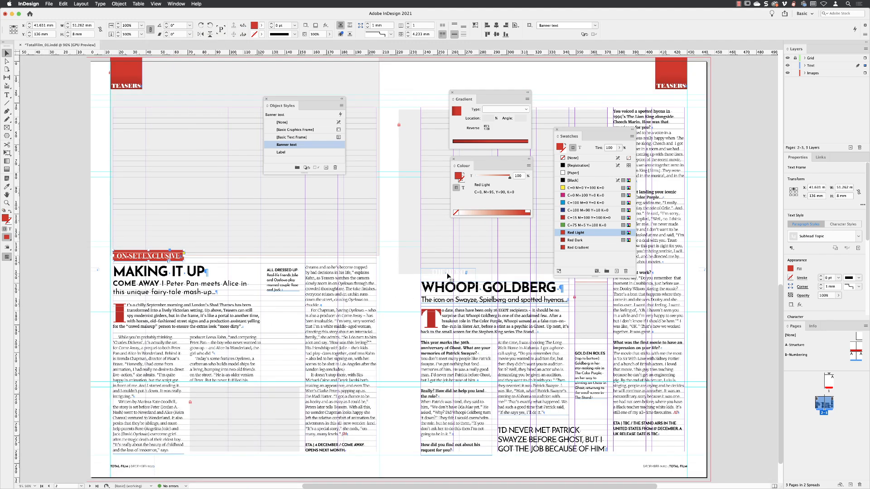
click(448, 274)
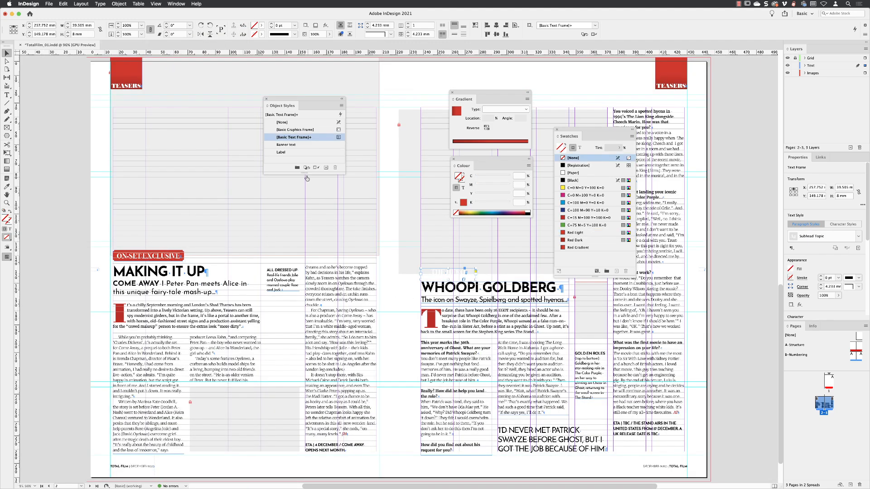
click(299, 145)
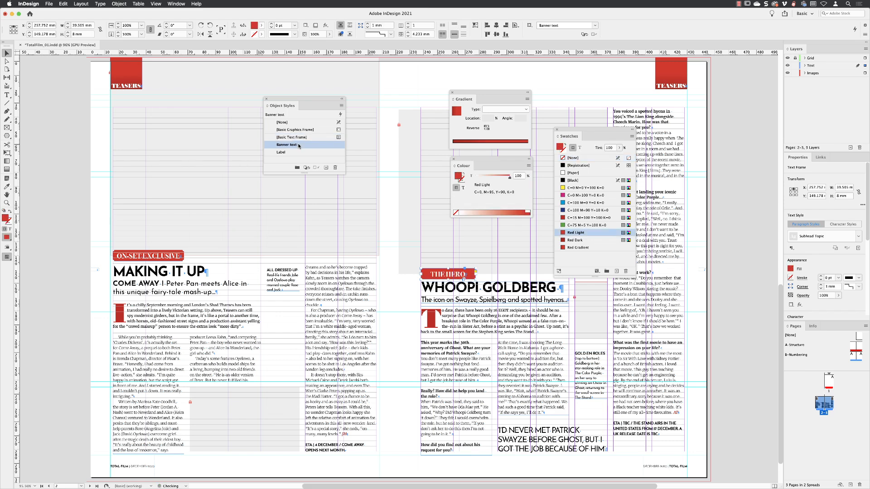
click(725, 304)
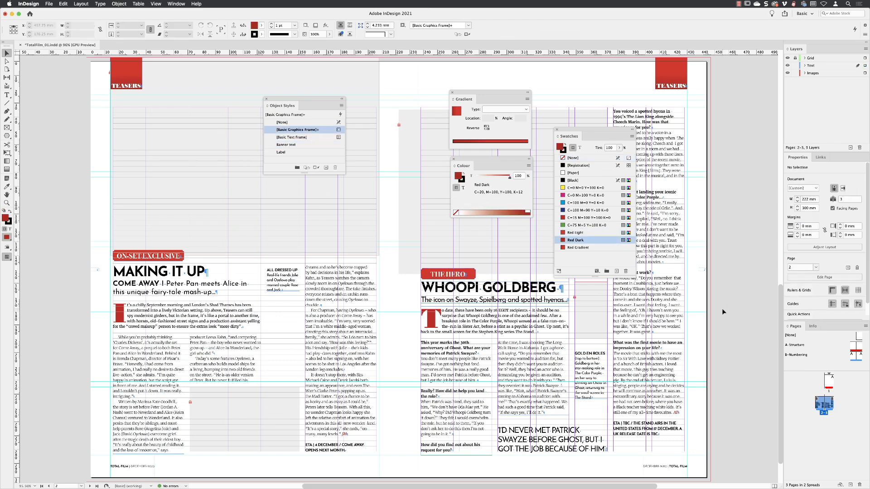
key(w)
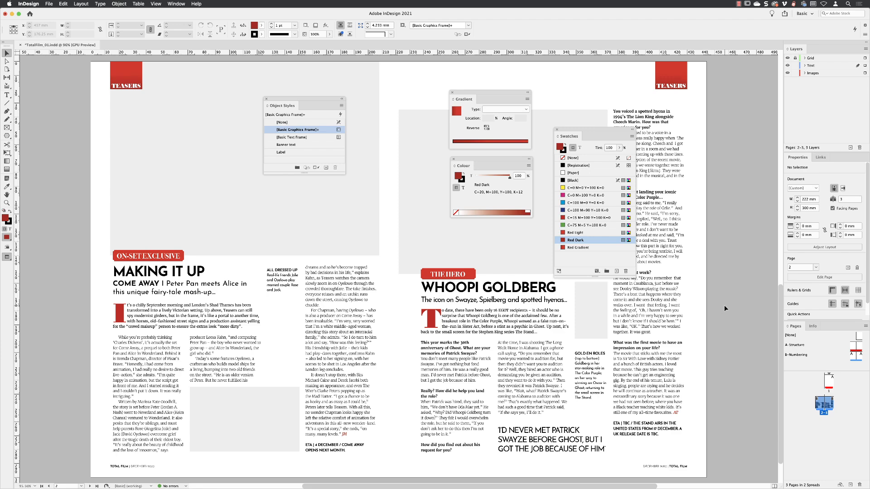
- Resize the THE HERO banner frame horizontally to about 31.7 mm wide, keeping its left edge in place
click(7, 202)
drag(453, 272, 387, 266)
key(v)
click(411, 268)
drag(465, 278, 422, 278)
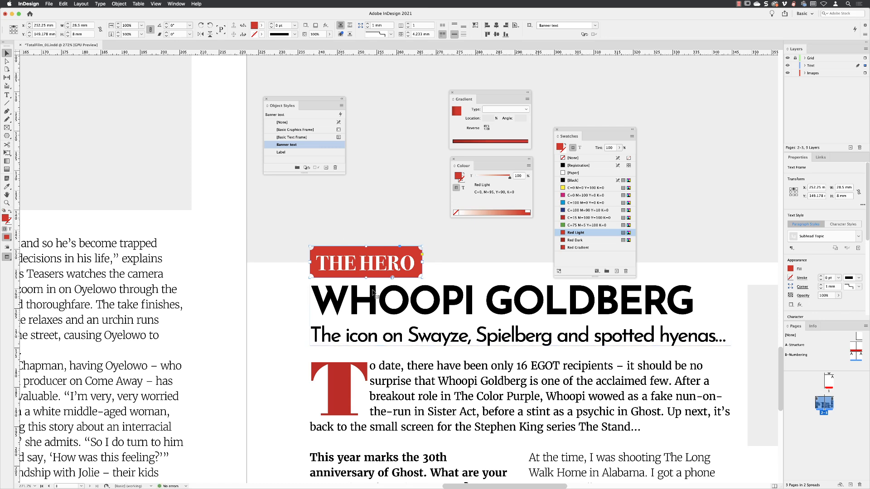
mouse_move(422, 277)
mouse_down()
mouse_move(448, 278)
mouse_move(435, 277)
mouse_up()
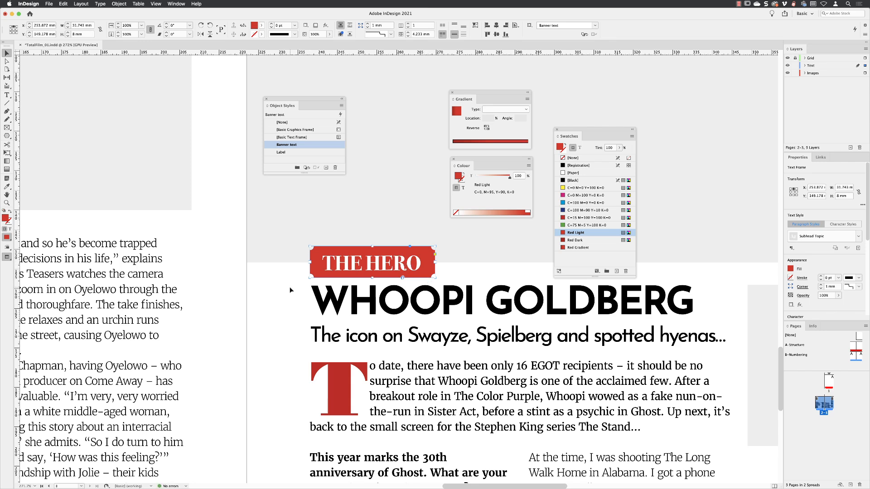
- Examine the Corner Options for the THE HERO banner without applying changes, and deselect the frame
click(802, 288)
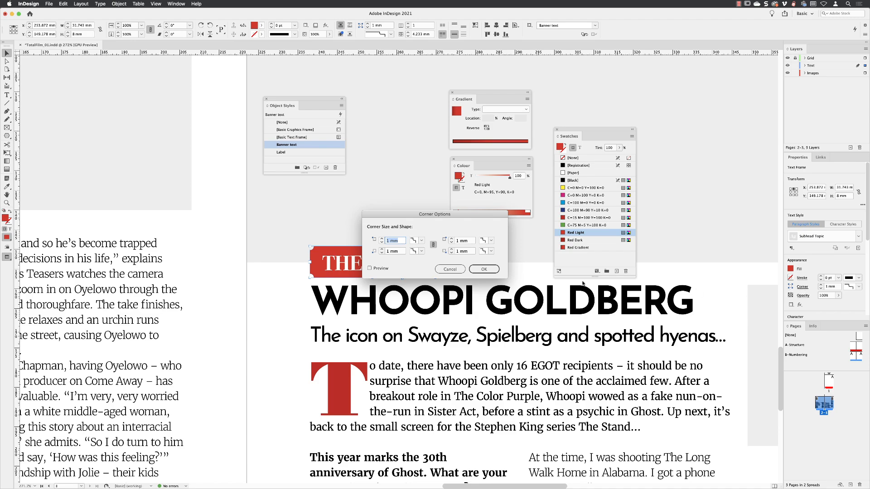
drag(450, 217, 486, 178)
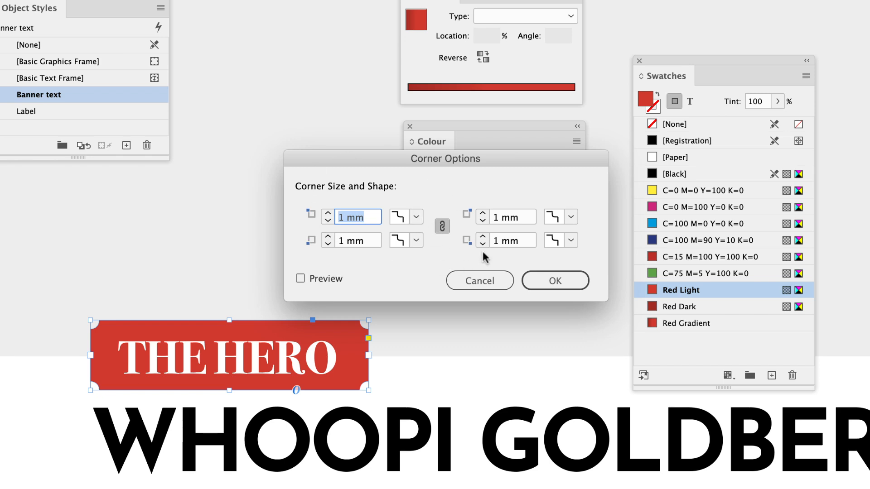
click(479, 280)
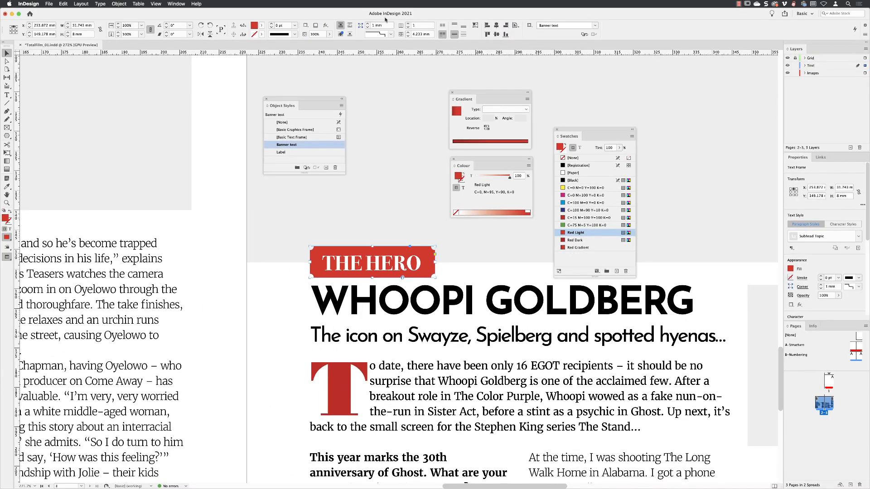
alt+click(361, 28)
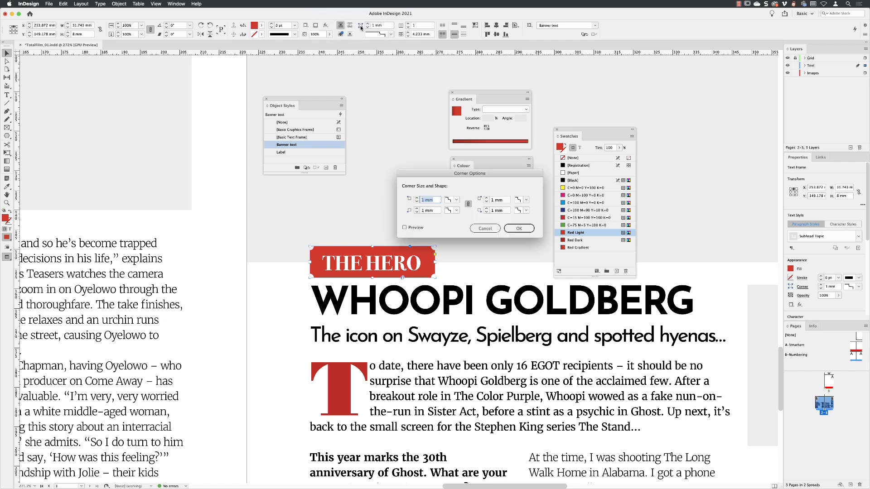
click(486, 227)
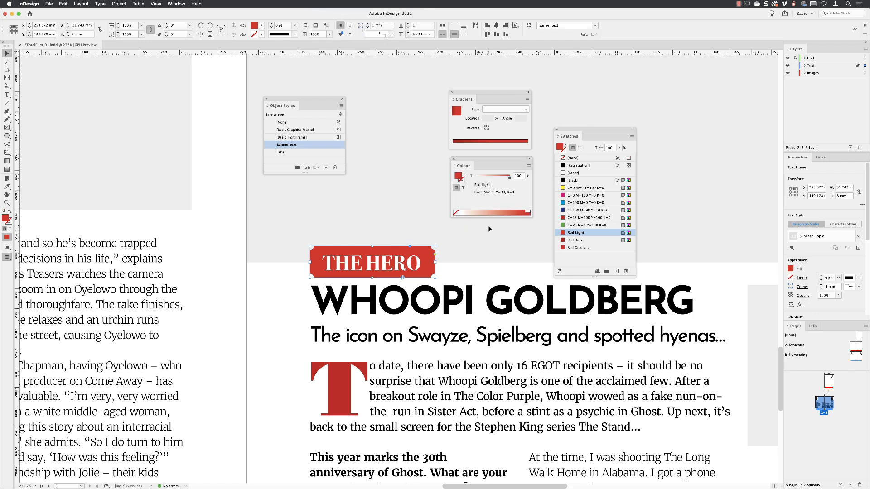
click(271, 303)
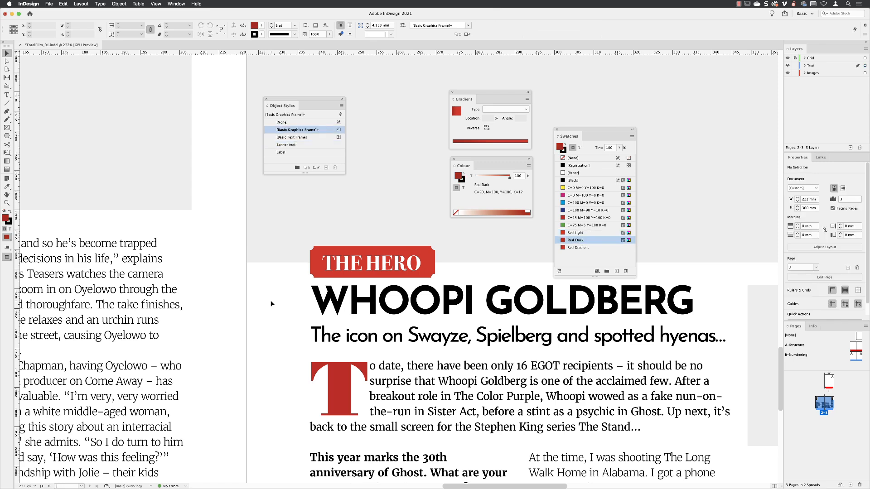